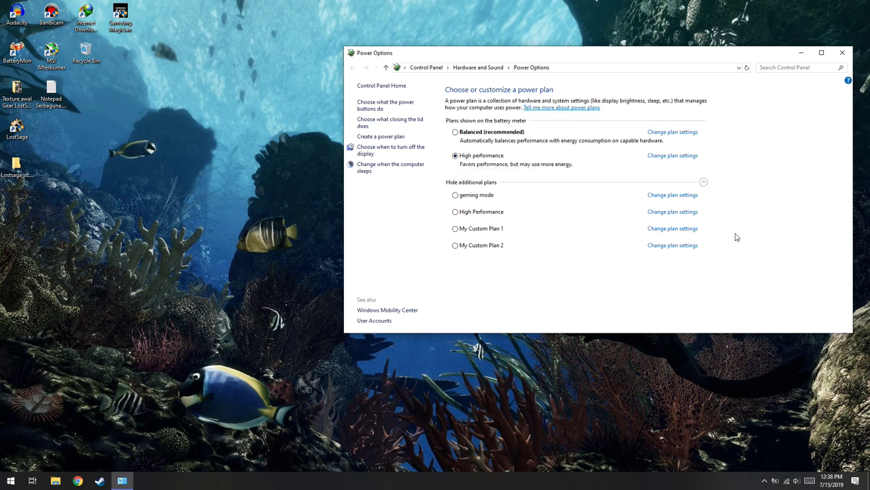
Open the High performance plan's advanced power settings and expand the maximum processor state under processor power management
left_click(670, 156)
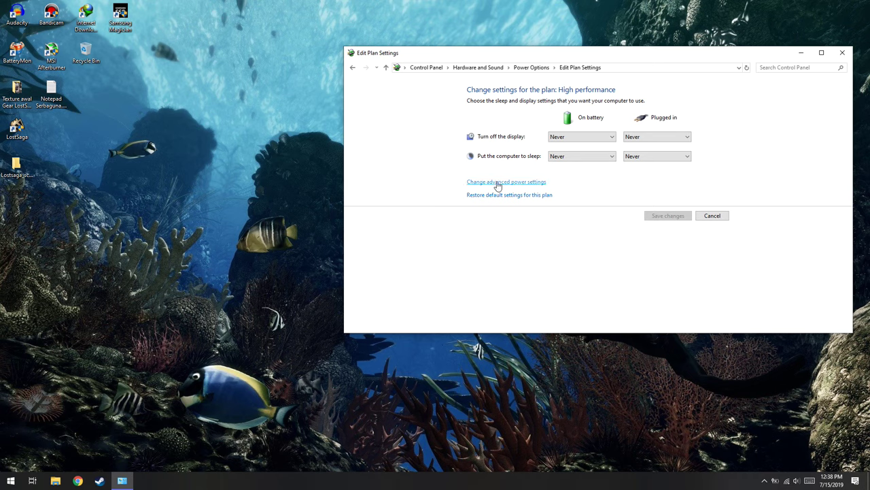
left_click(495, 182)
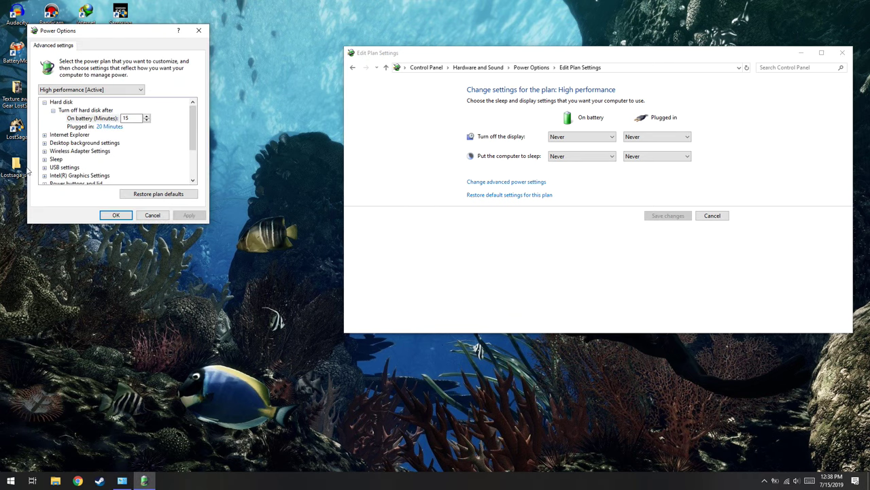
scroll(43, 151, "down", 5)
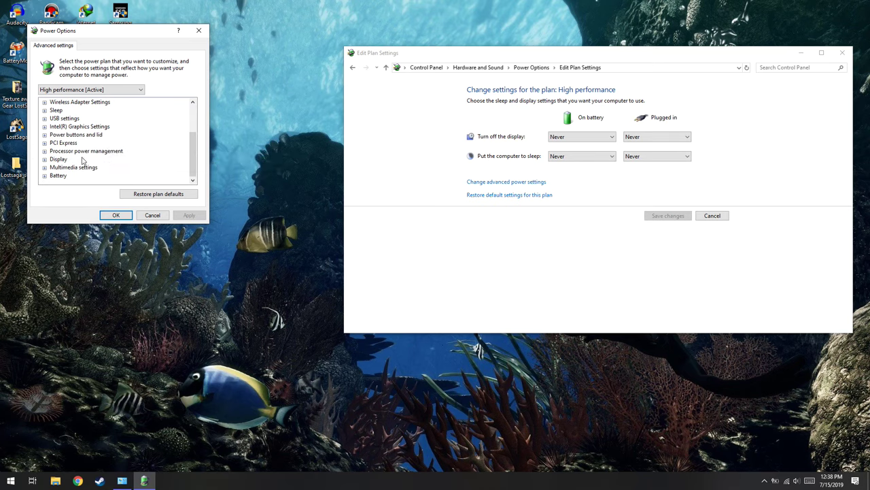
left_click(45, 150)
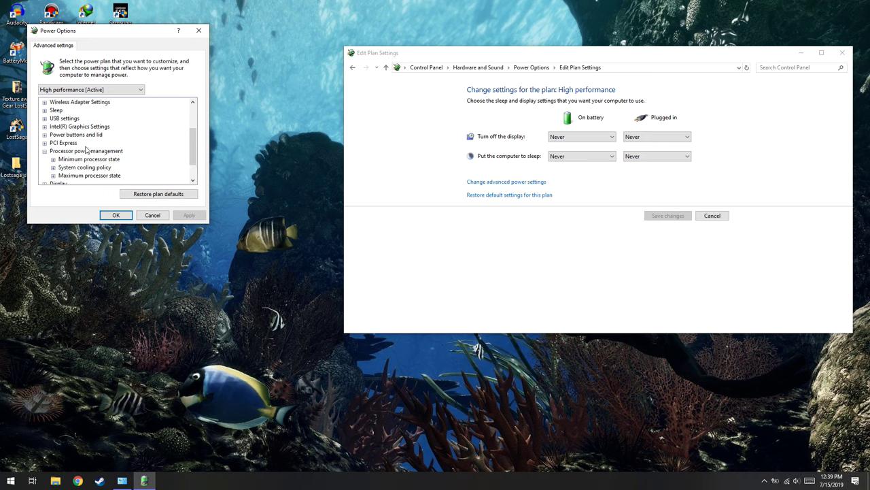
left_click(53, 176)
Set the maximum processor state on battery to 80% and save the advanced power settings
left_click(102, 168)
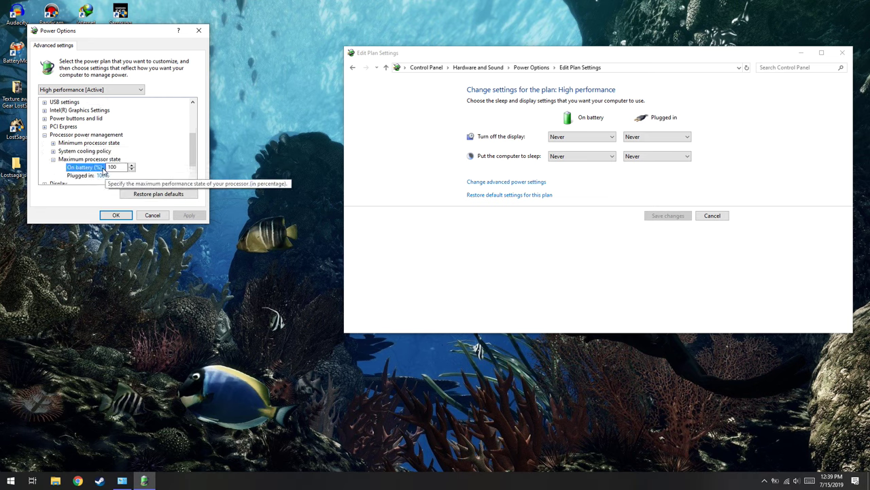
left_click(84, 168)
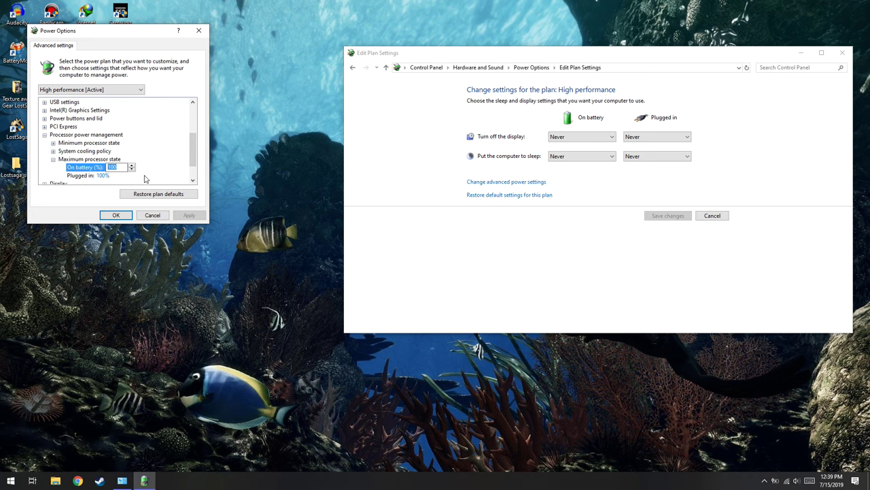
type("85")
left_click(189, 215)
type("80")
left_click(115, 215)
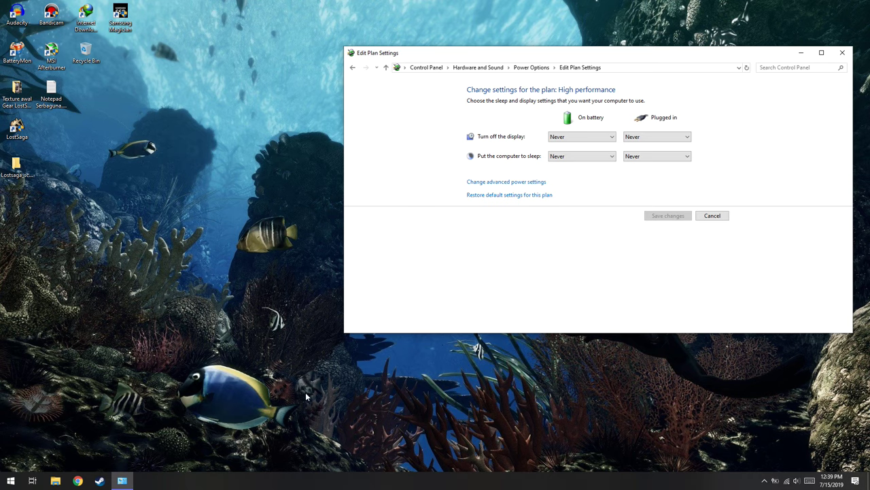
Reopen the High performance plan's advanced power settings and check the saved maximum processor state values
left_click(490, 181)
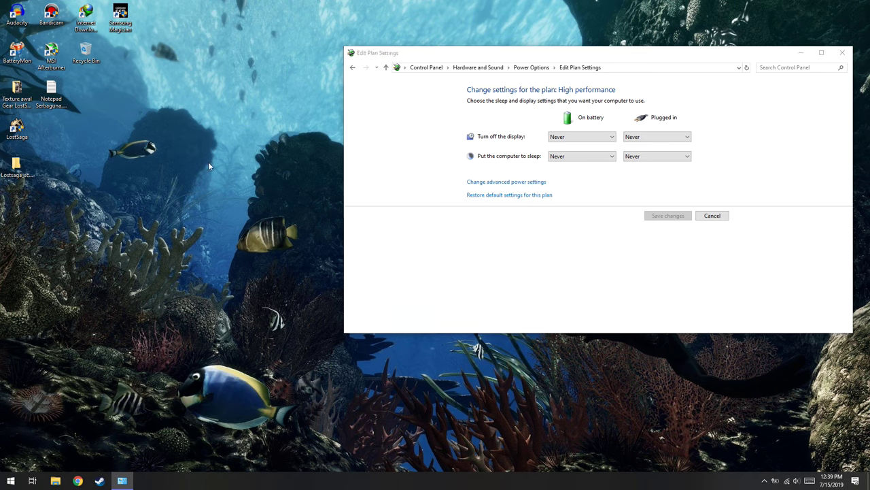
scroll(68, 176, "down", 2)
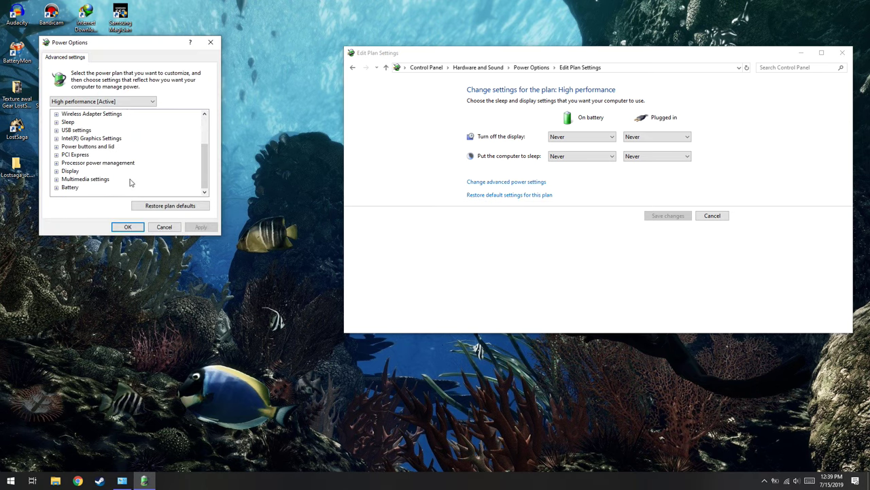
left_click(57, 163)
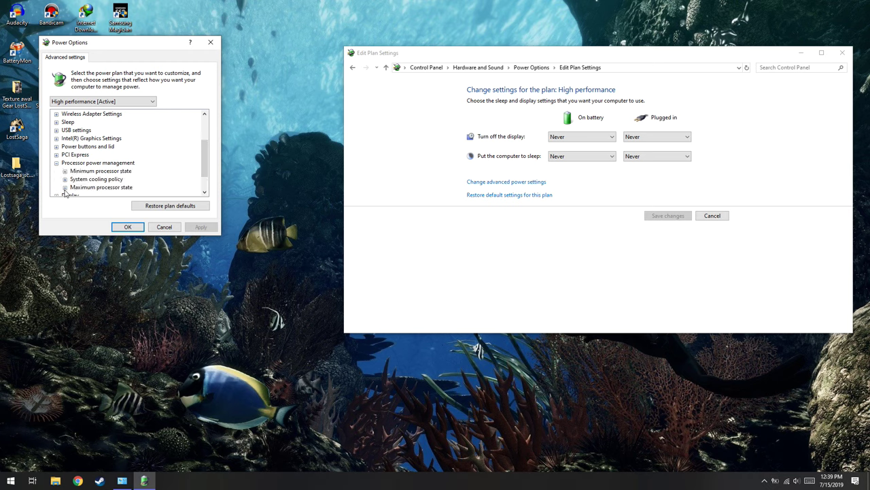
left_click(64, 188)
scroll(109, 176, "down", 2)
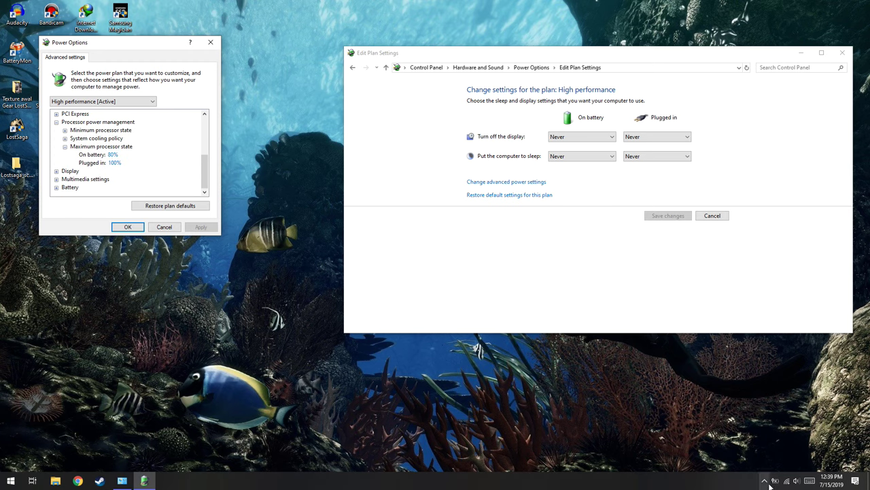
Open Task Manager and examine the current CPU speed and utilization in its performance view
right_click(387, 485)
left_click(424, 441)
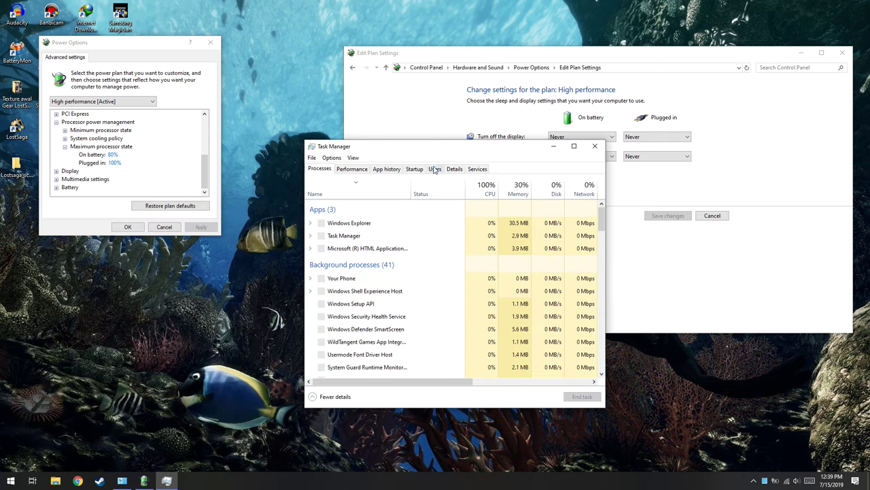
left_click(351, 170)
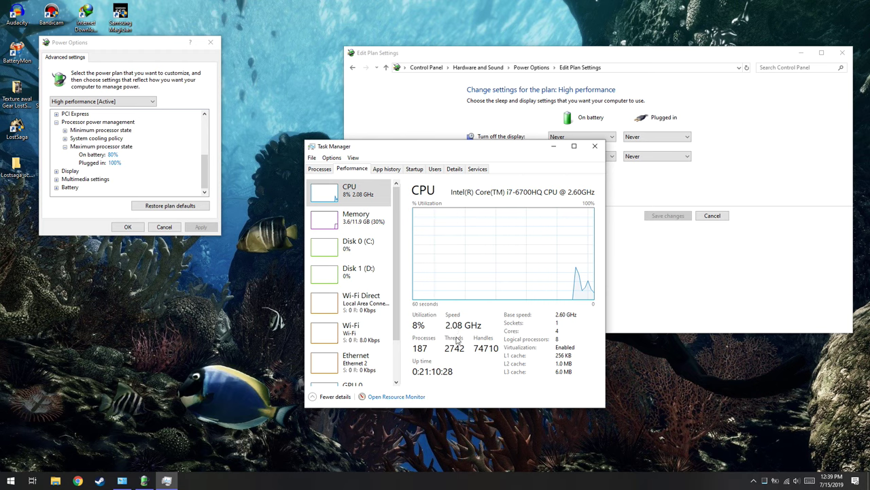
Set the maximum processor state on battery to 100%, apply it and close the advanced power settings
left_click(111, 155)
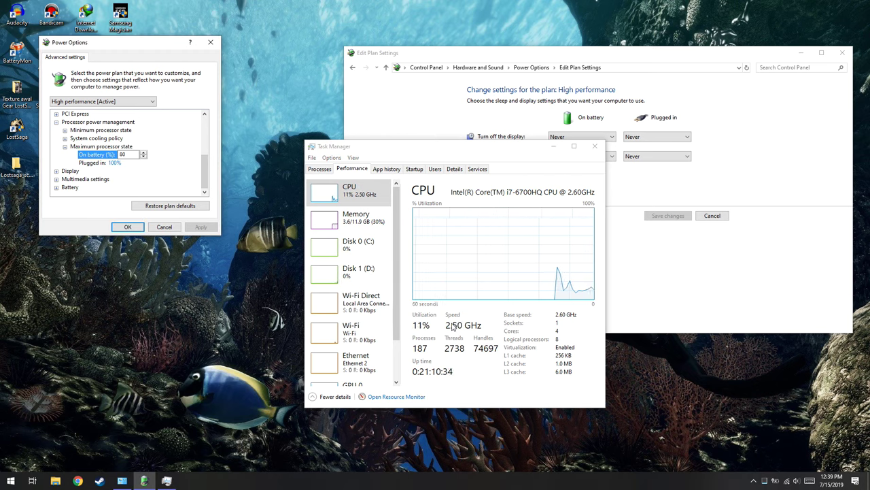
key("BackSpace")
key("BackSpace")
type("100")
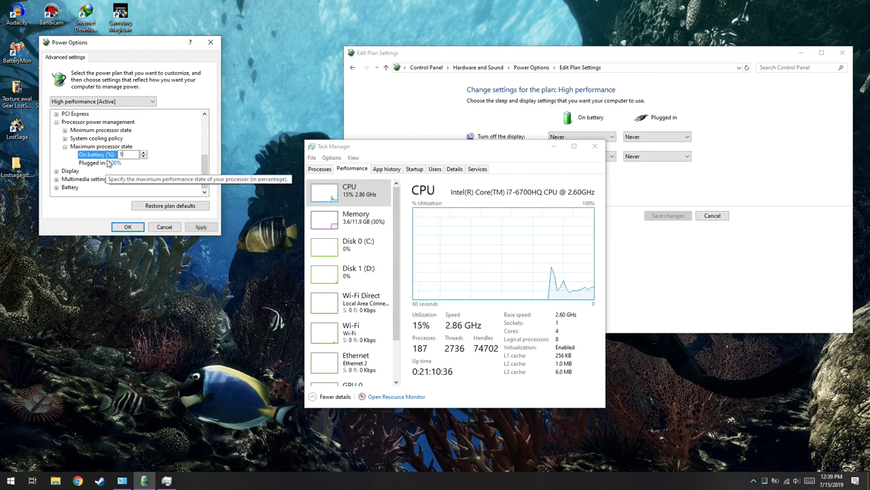
left_click(202, 227)
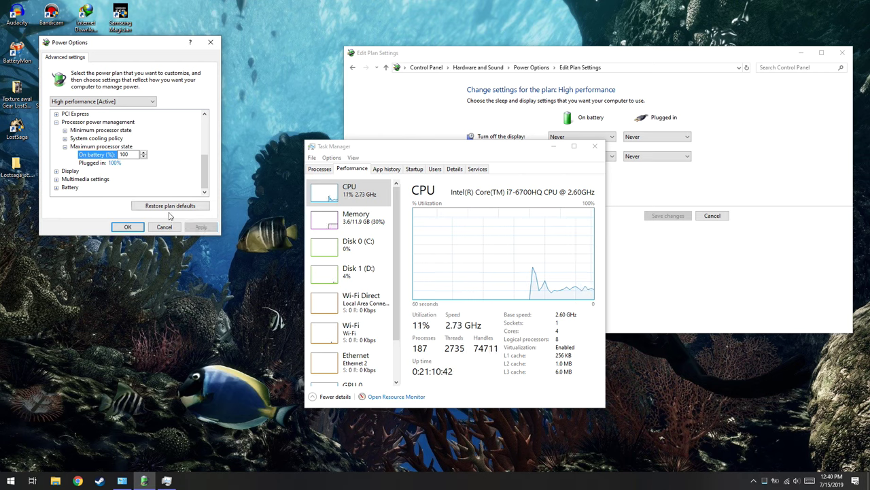
left_click(127, 228)
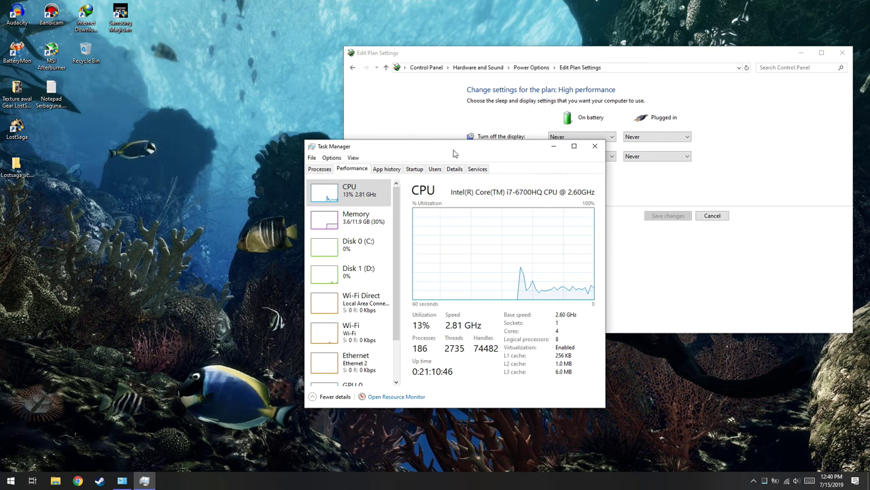
Move Task Manager clear of the Edit Plan Settings window and reopen the advanced power settings at the maximum processor state
left_click_drag(453, 152, 190, 38)
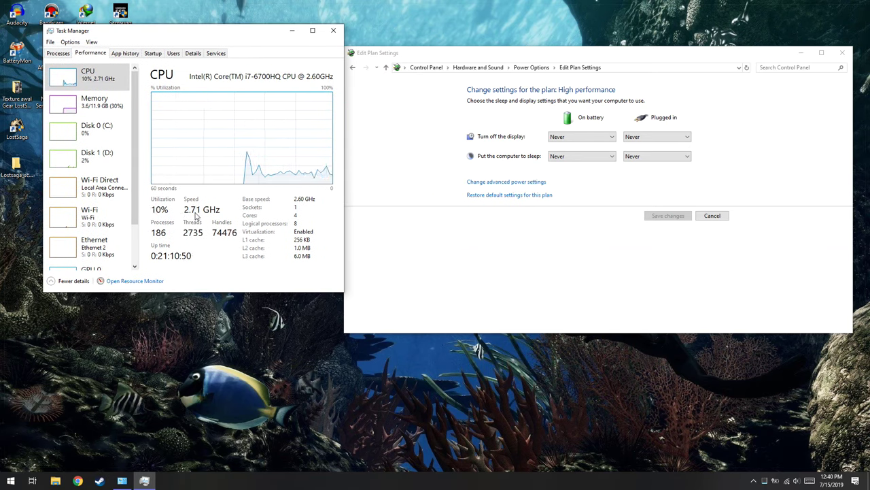
left_click(525, 188)
left_click(525, 188)
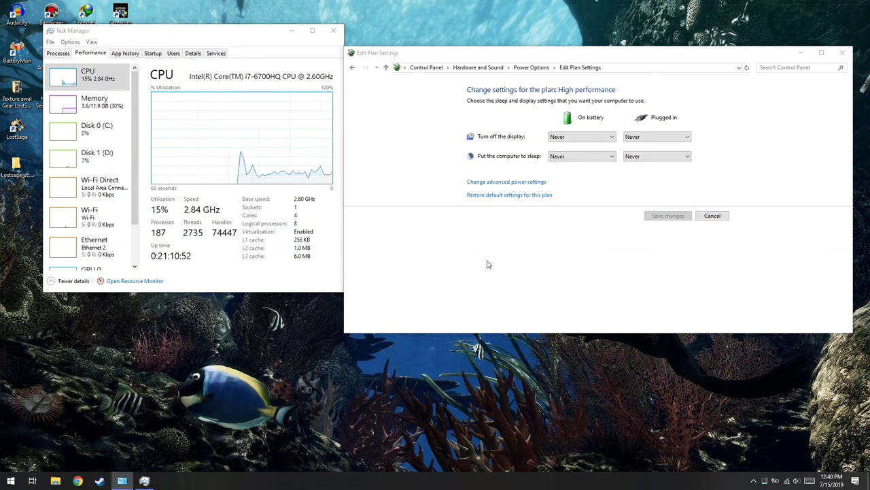
scroll(141, 190, "down", 2)
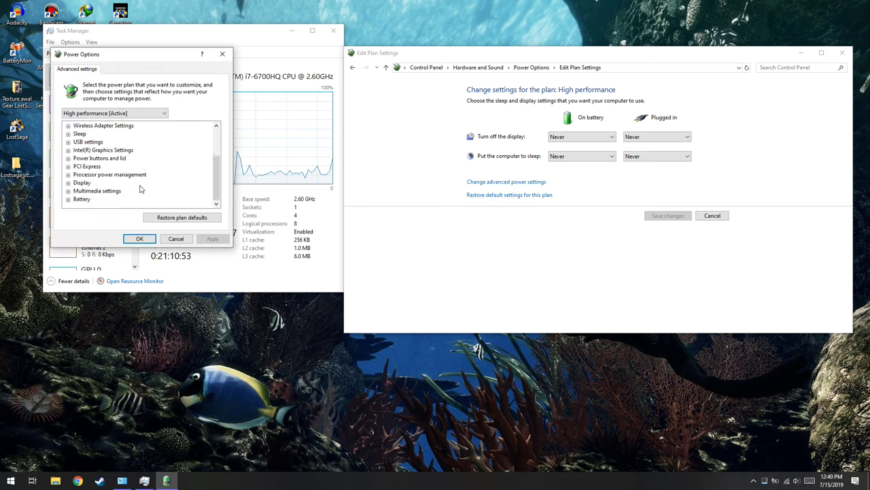
left_click(68, 174)
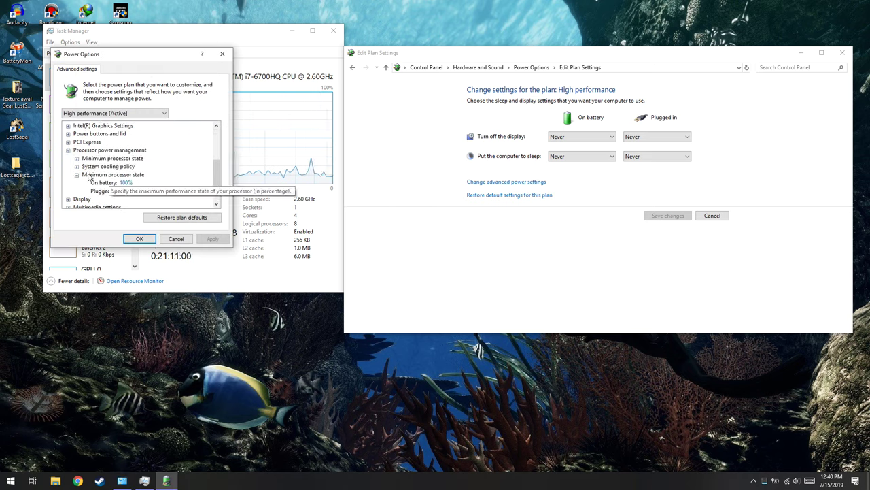
left_click(76, 174)
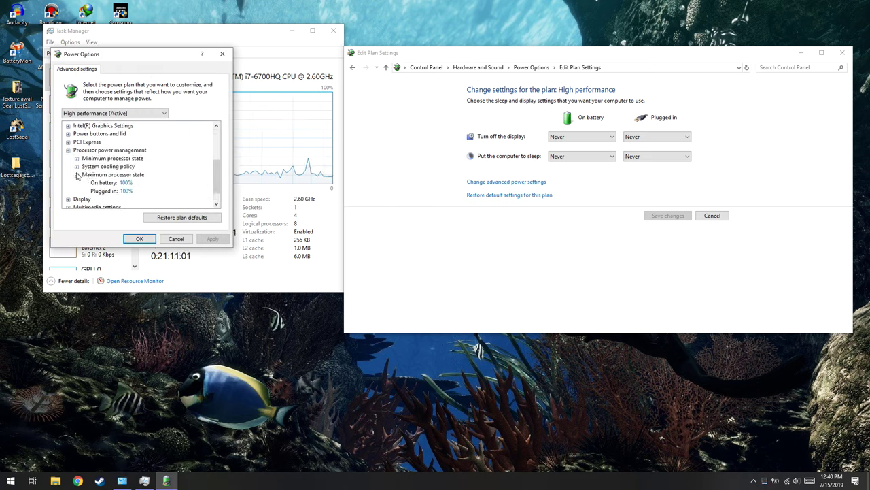
Set the High performance plan's maximum processor state on battery to 80% and apply the change
left_click(130, 182)
double_click(136, 183)
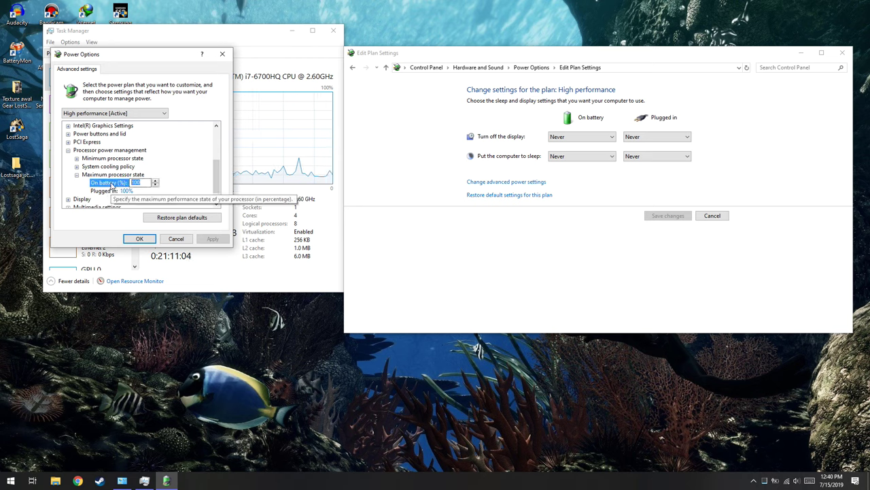
type("80")
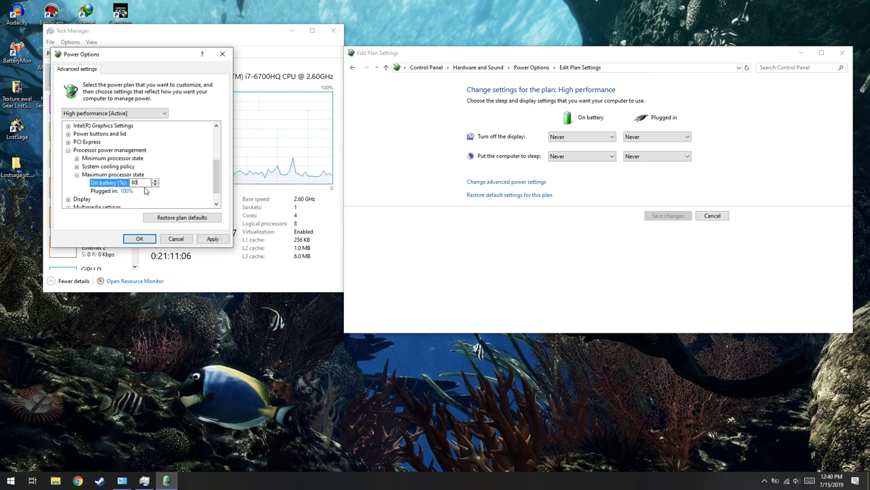
left_click(212, 239)
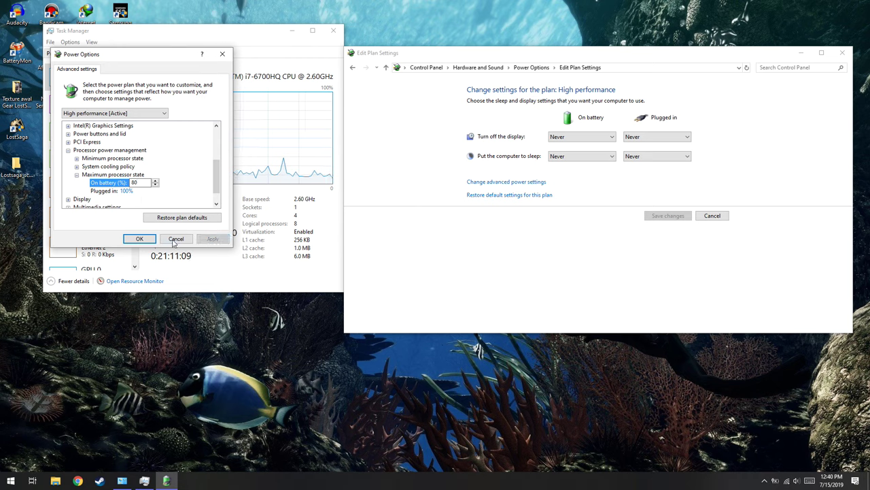
Set the maximum processor state when plugged in to 80% and confirm the advanced power settings
left_click(125, 191)
double_click(136, 190)
type("80")
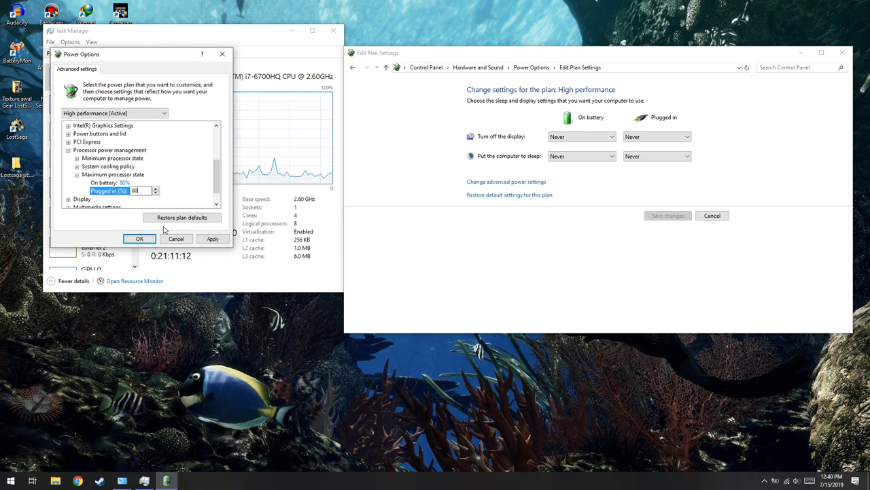
left_click(140, 239)
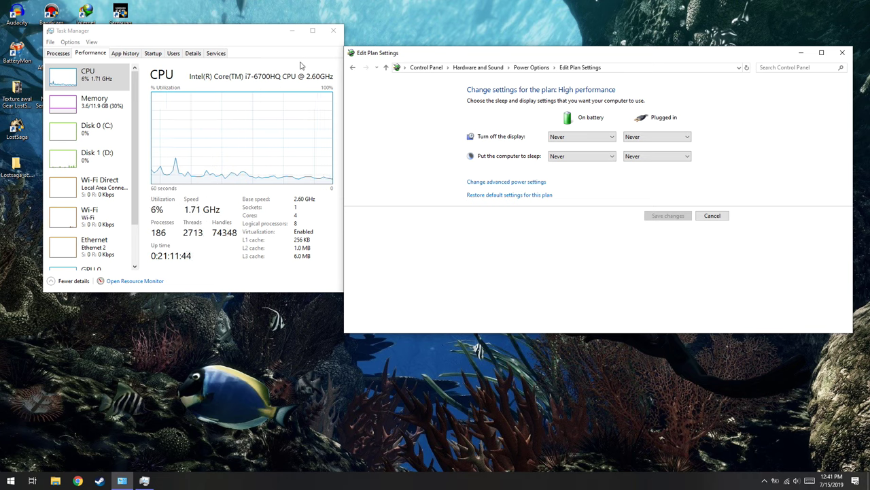
Close Task Manager and the Edit Plan Settings window
left_click(335, 32)
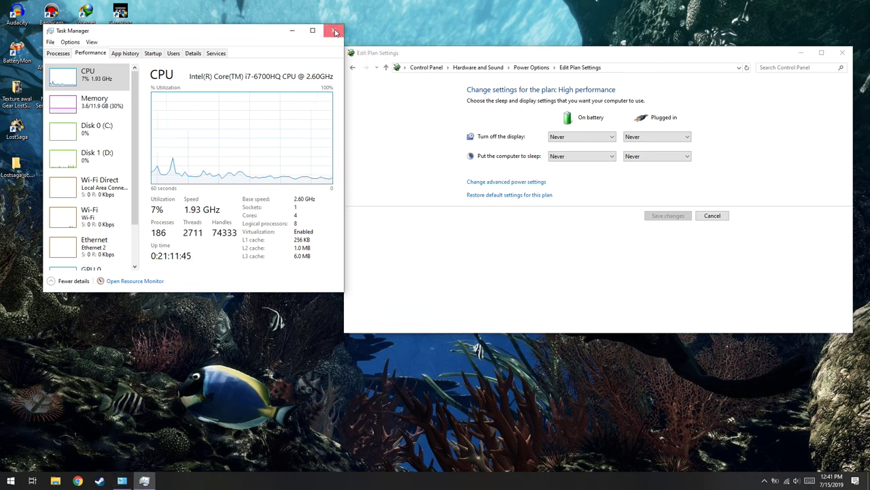
left_click(335, 32)
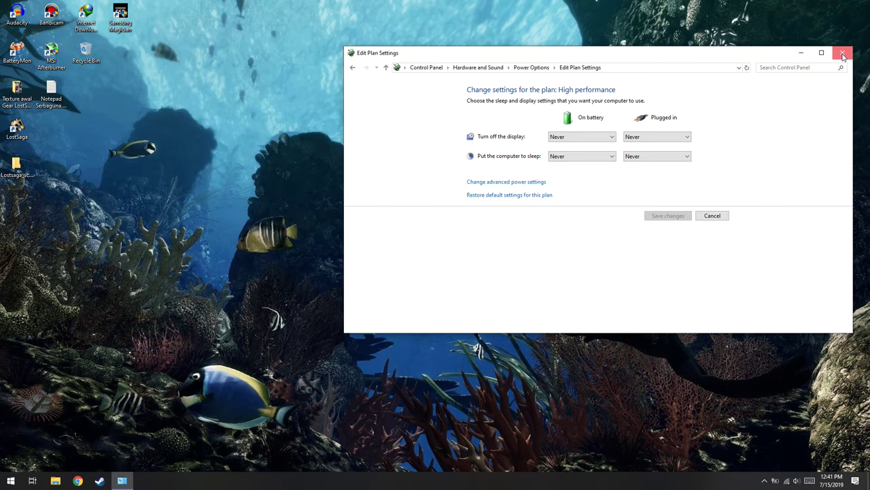
left_click(842, 52)
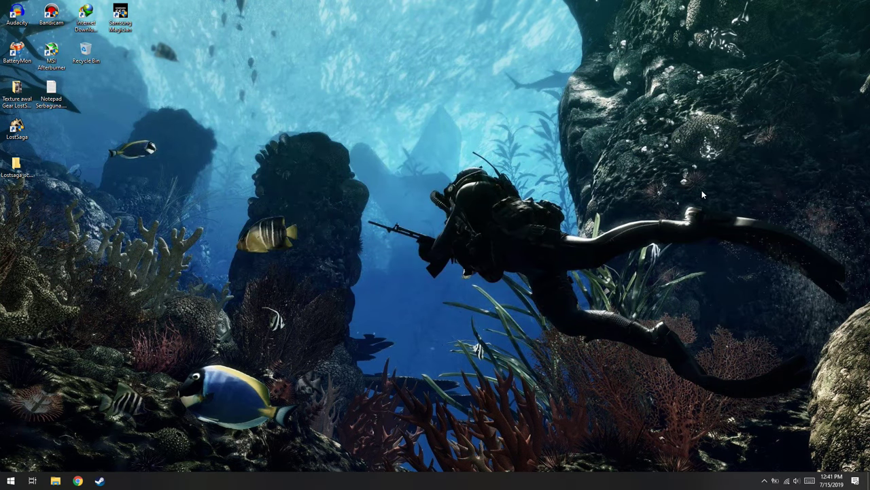